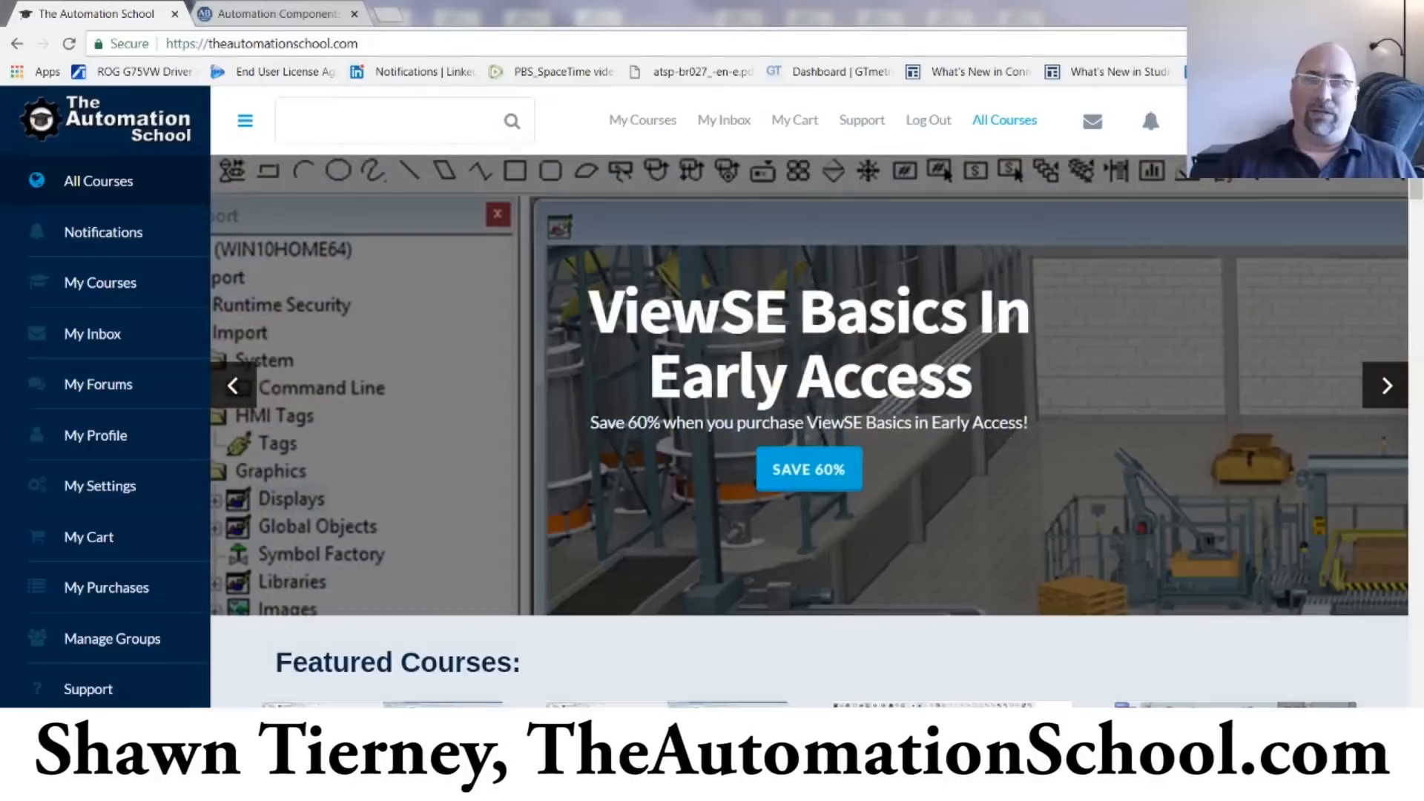
# From the Allen-Bradley site, reach Compatibility & Downloads and search PCDC for 'PanelView Plus'
pyautogui.click(278, 13)
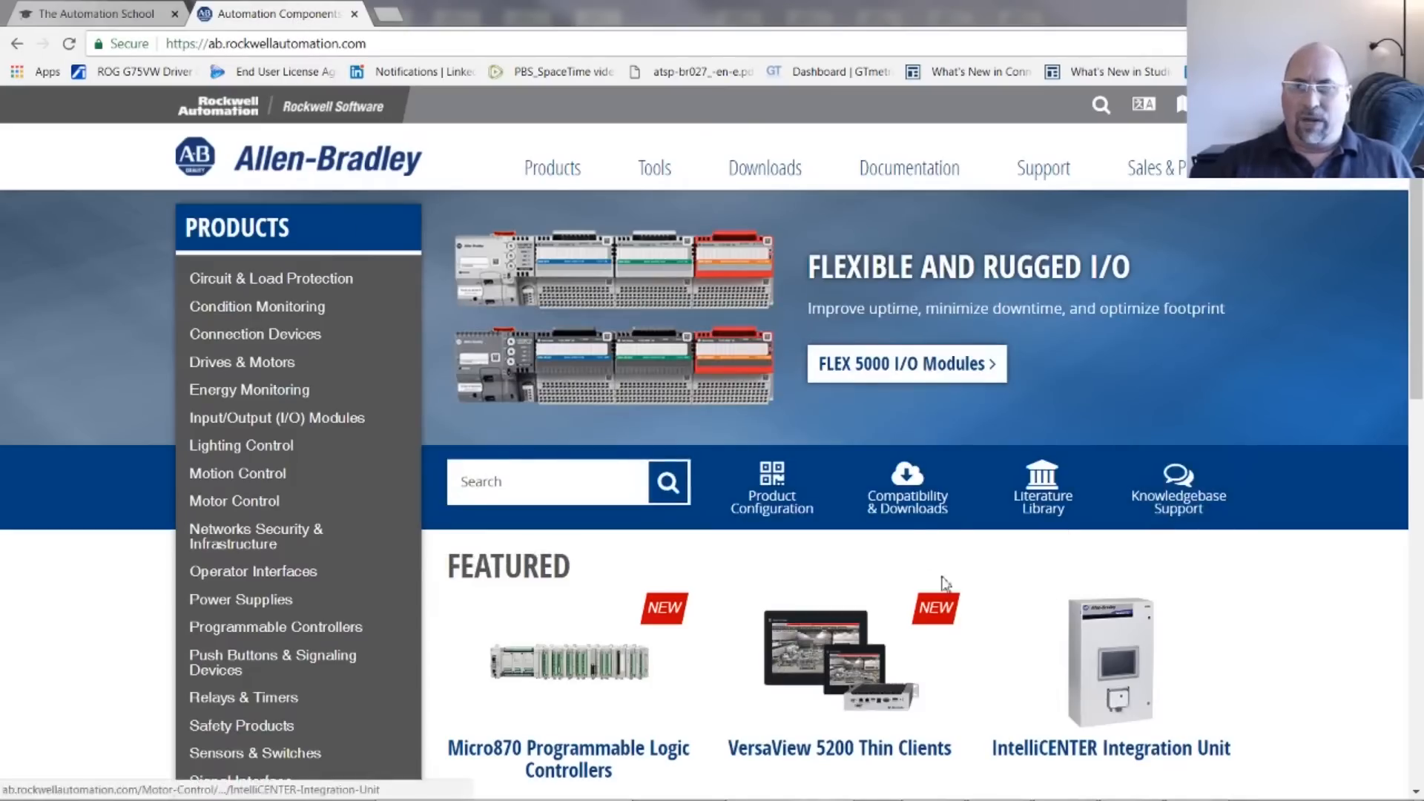
pyautogui.click(907, 490)
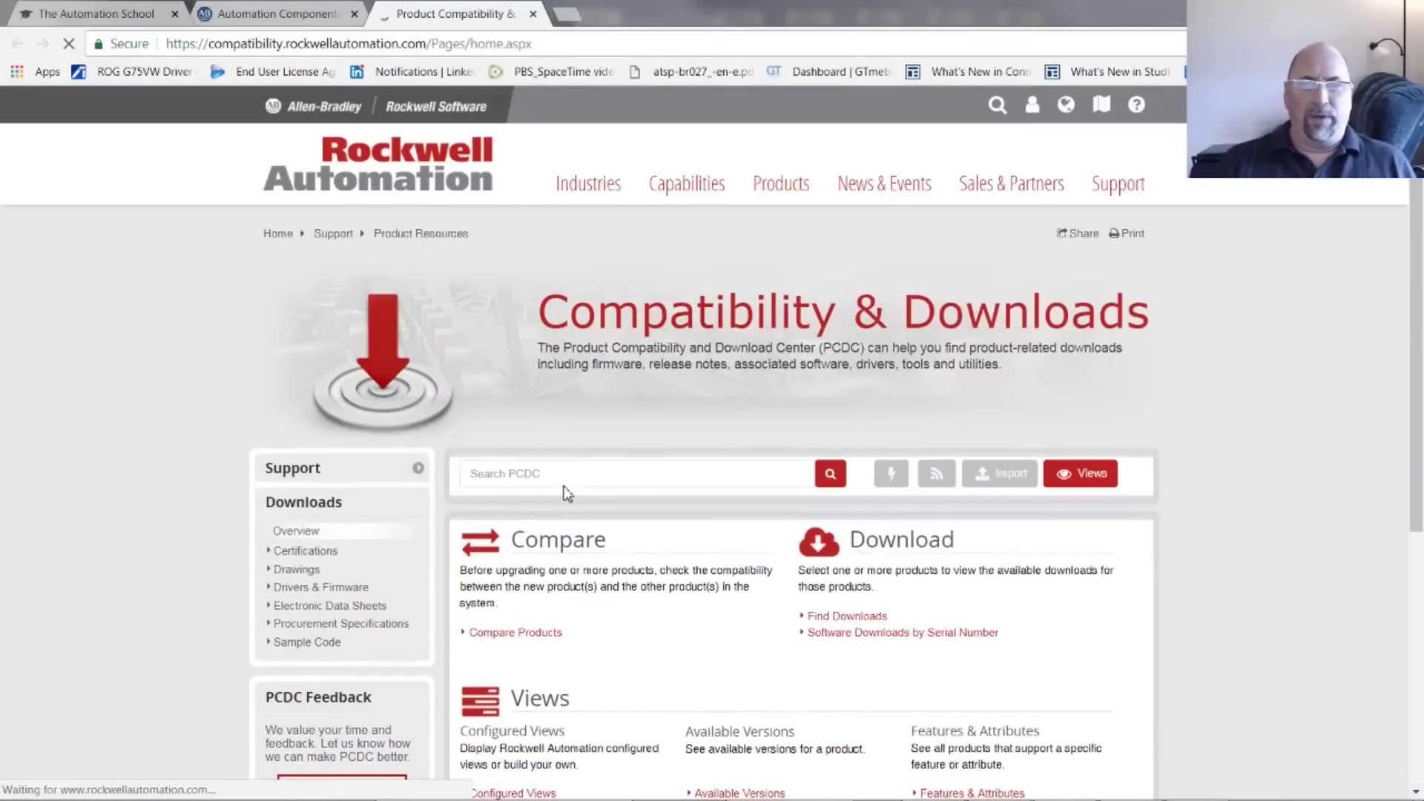
pyautogui.click(567, 476)
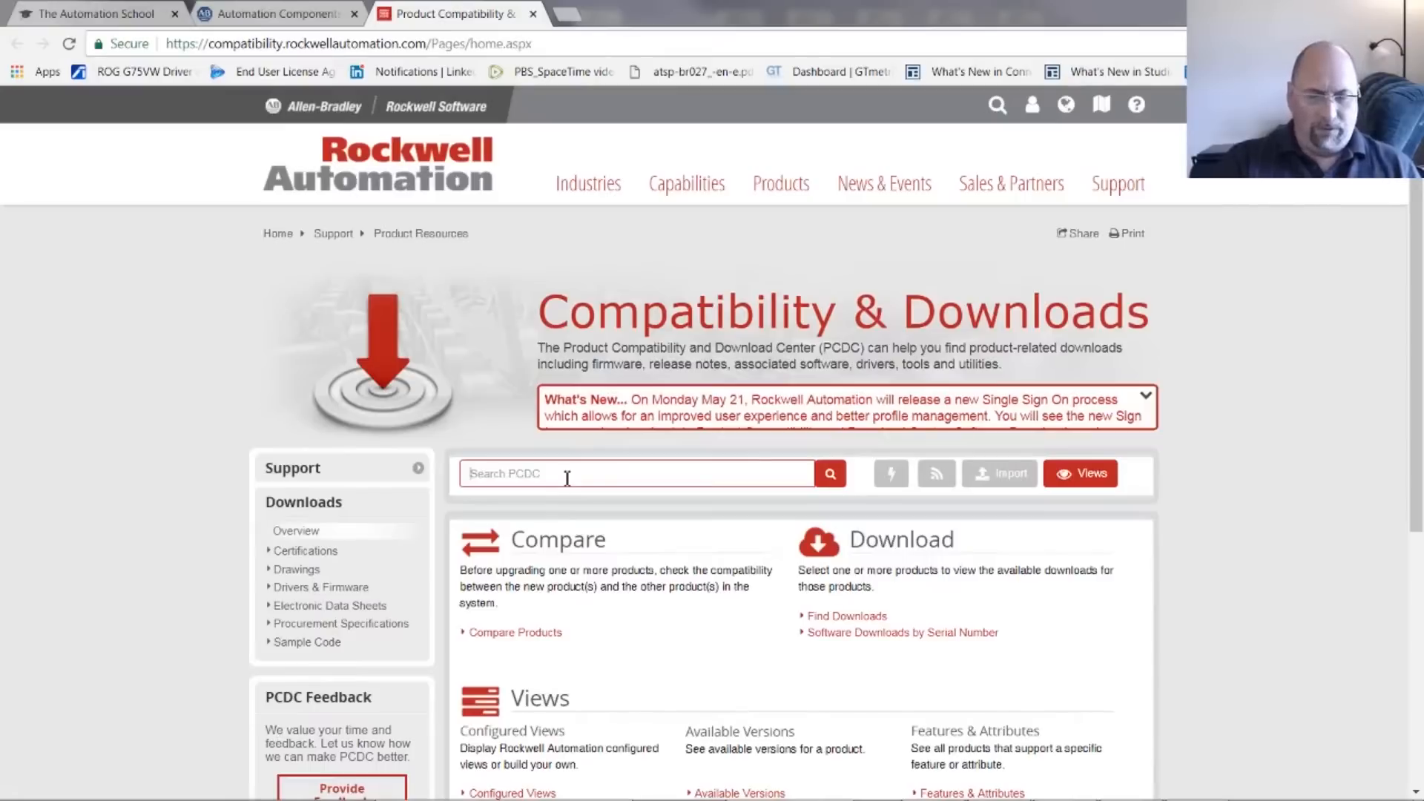
pyautogui.write('PanelView Plus')
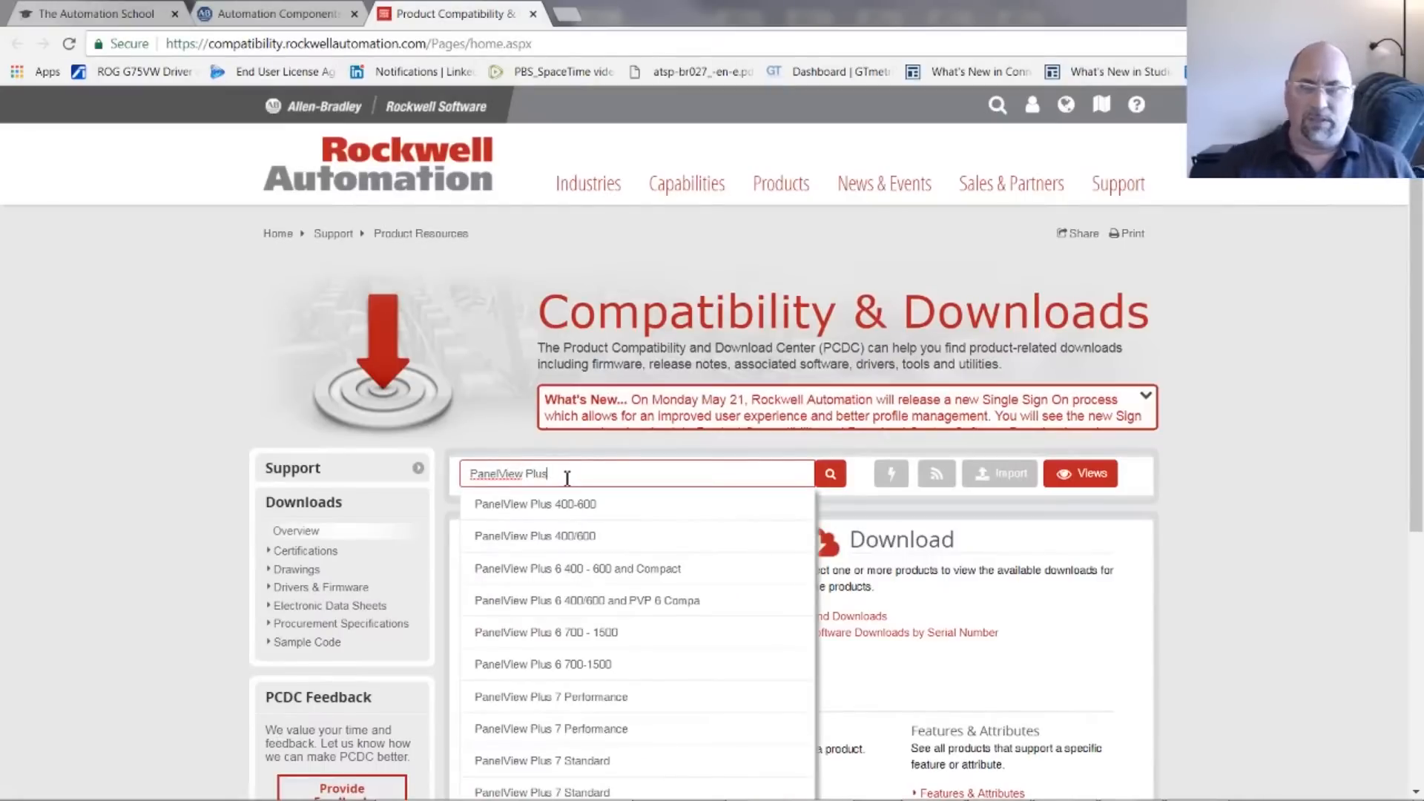
pyautogui.click(830, 475)
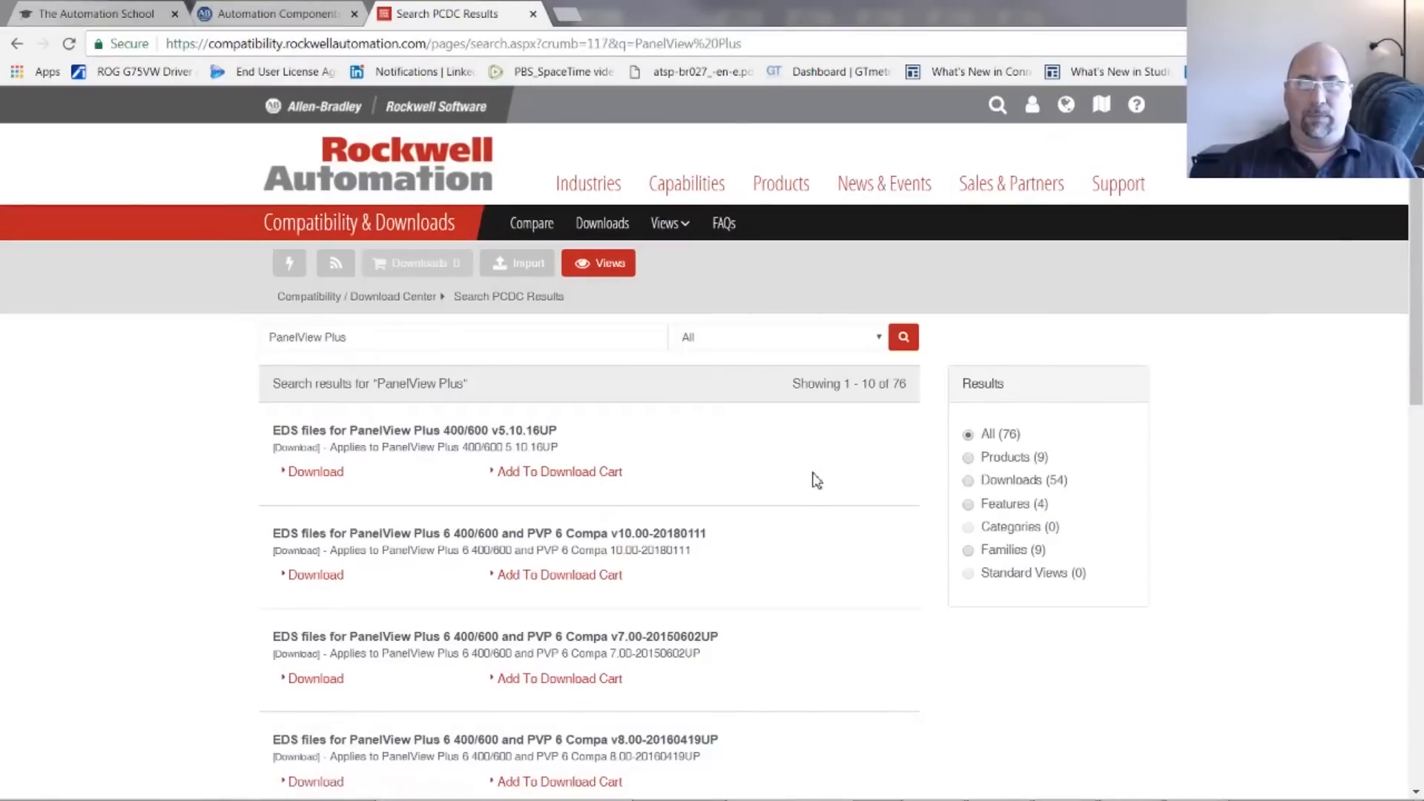
# Filter to the 9 product results and list the PanelView Plus 7 Standard 9.00-20170915UP files
pyautogui.click(968, 457)
pyautogui.scroll(-3, 159, 561)
pyautogui.scroll(-1, 159, 561)
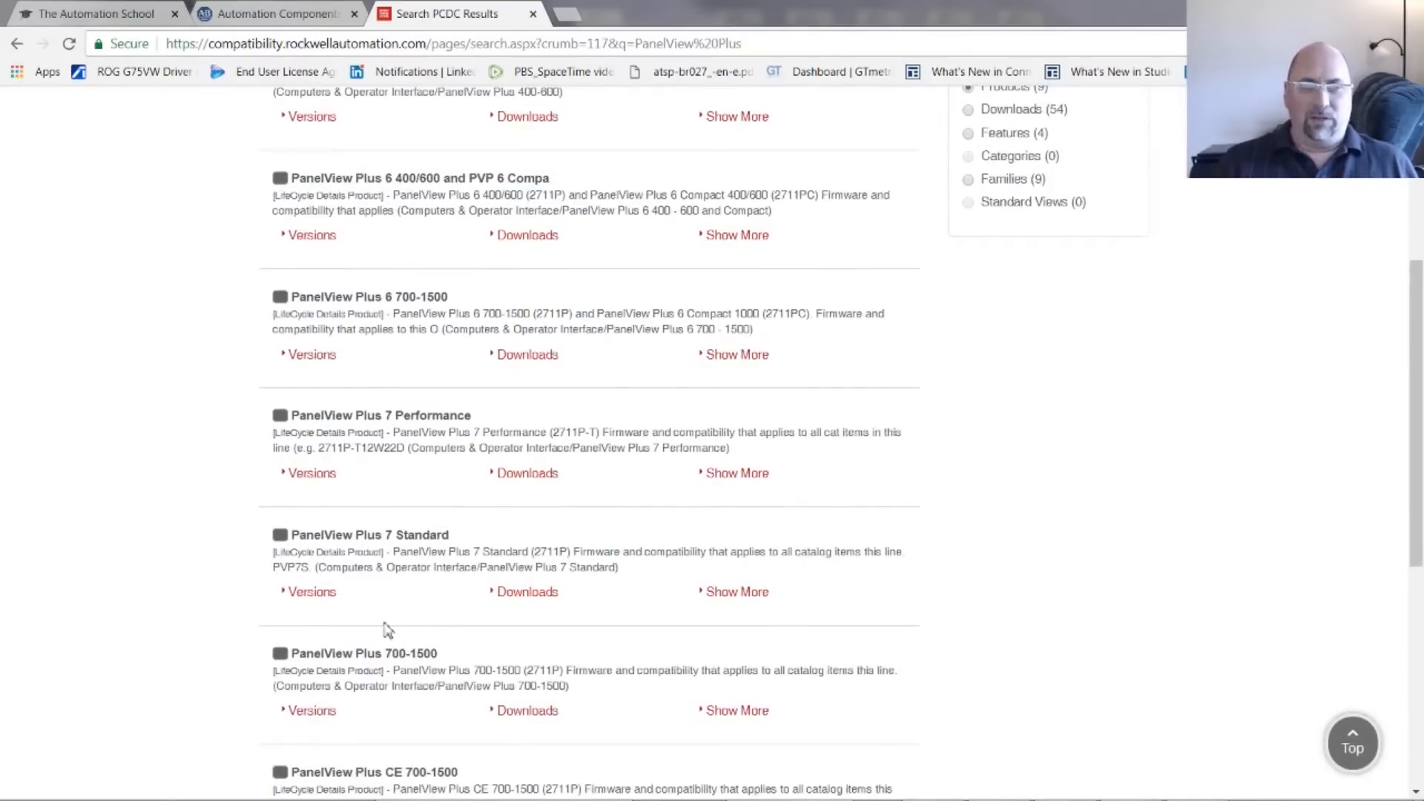
pyautogui.click(528, 592)
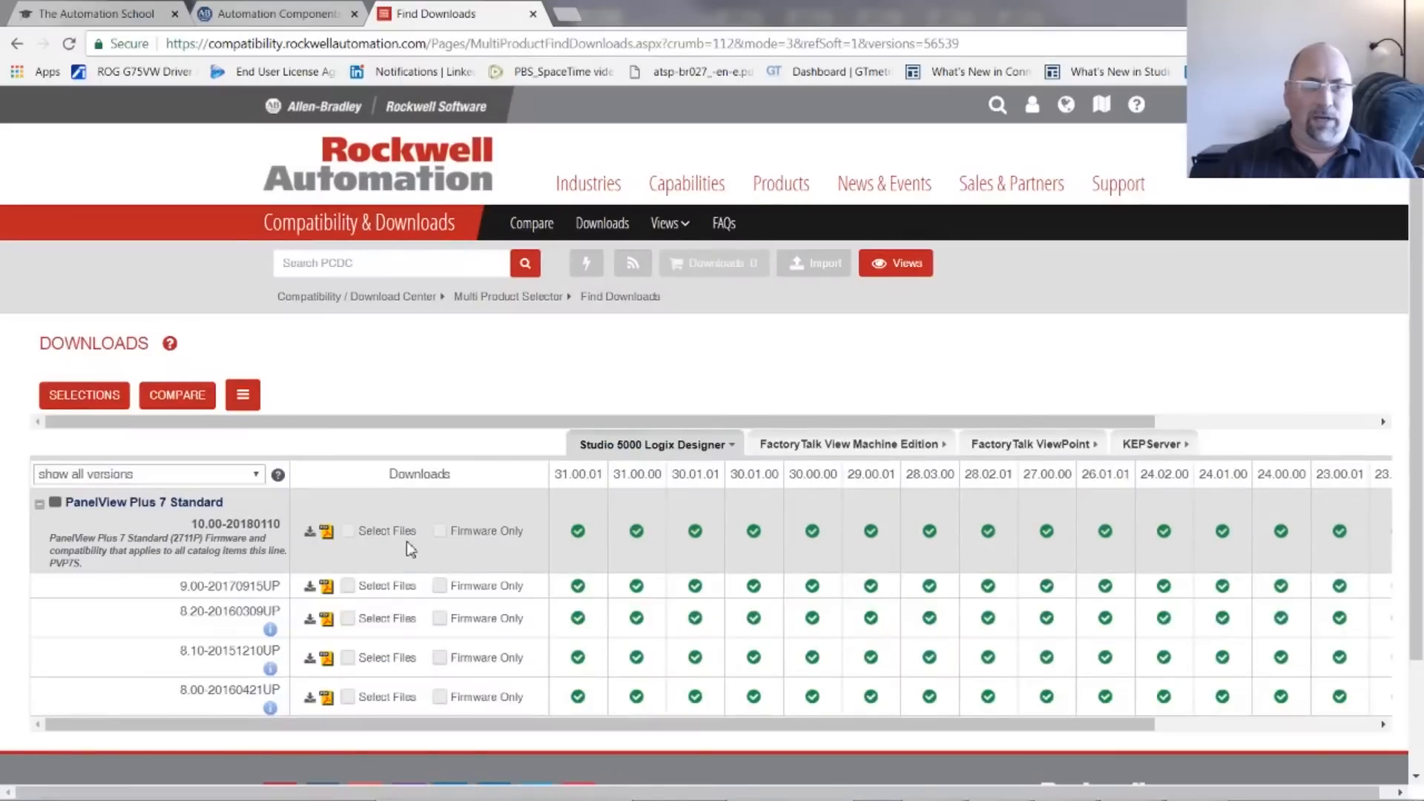
pyautogui.scroll(-3, 298, 587)
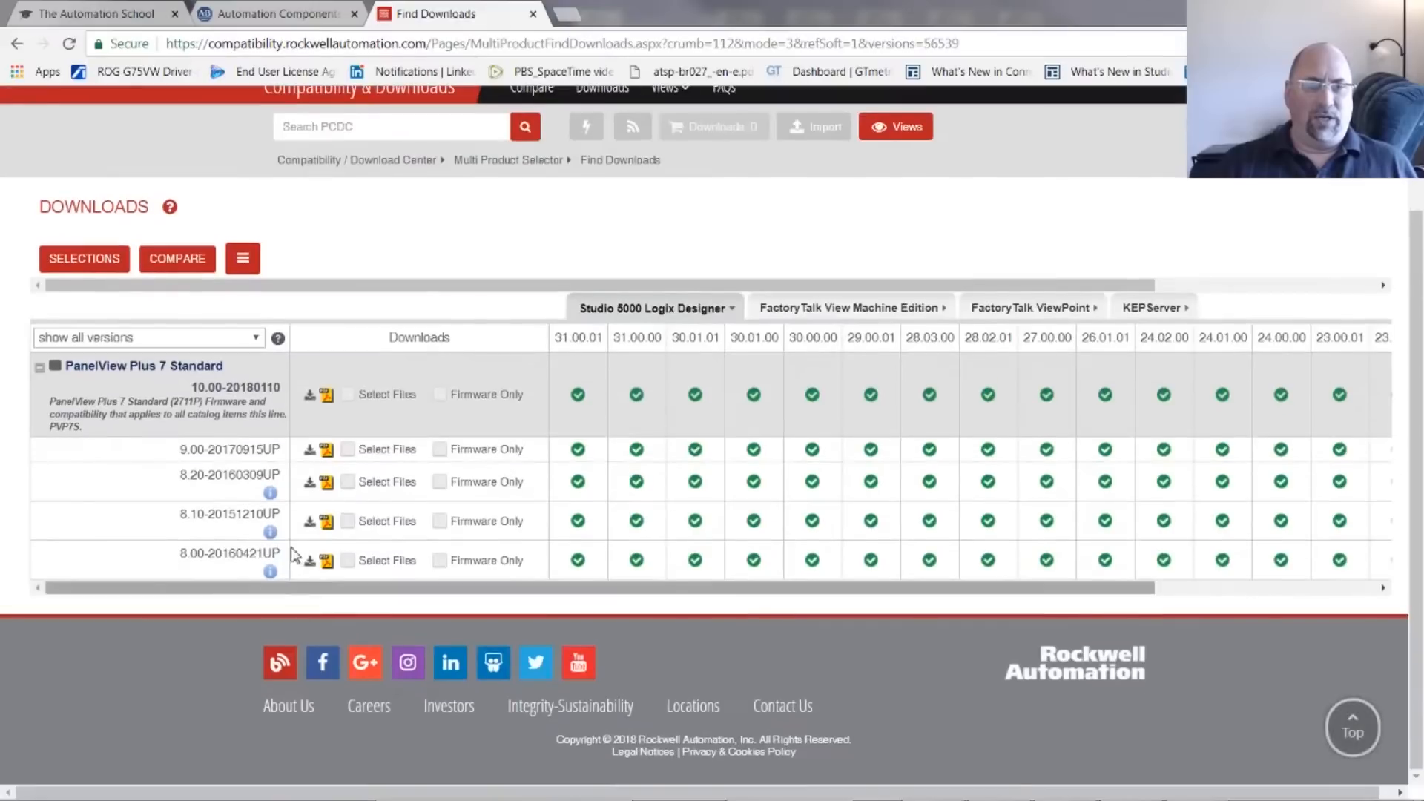
pyautogui.click(310, 450)
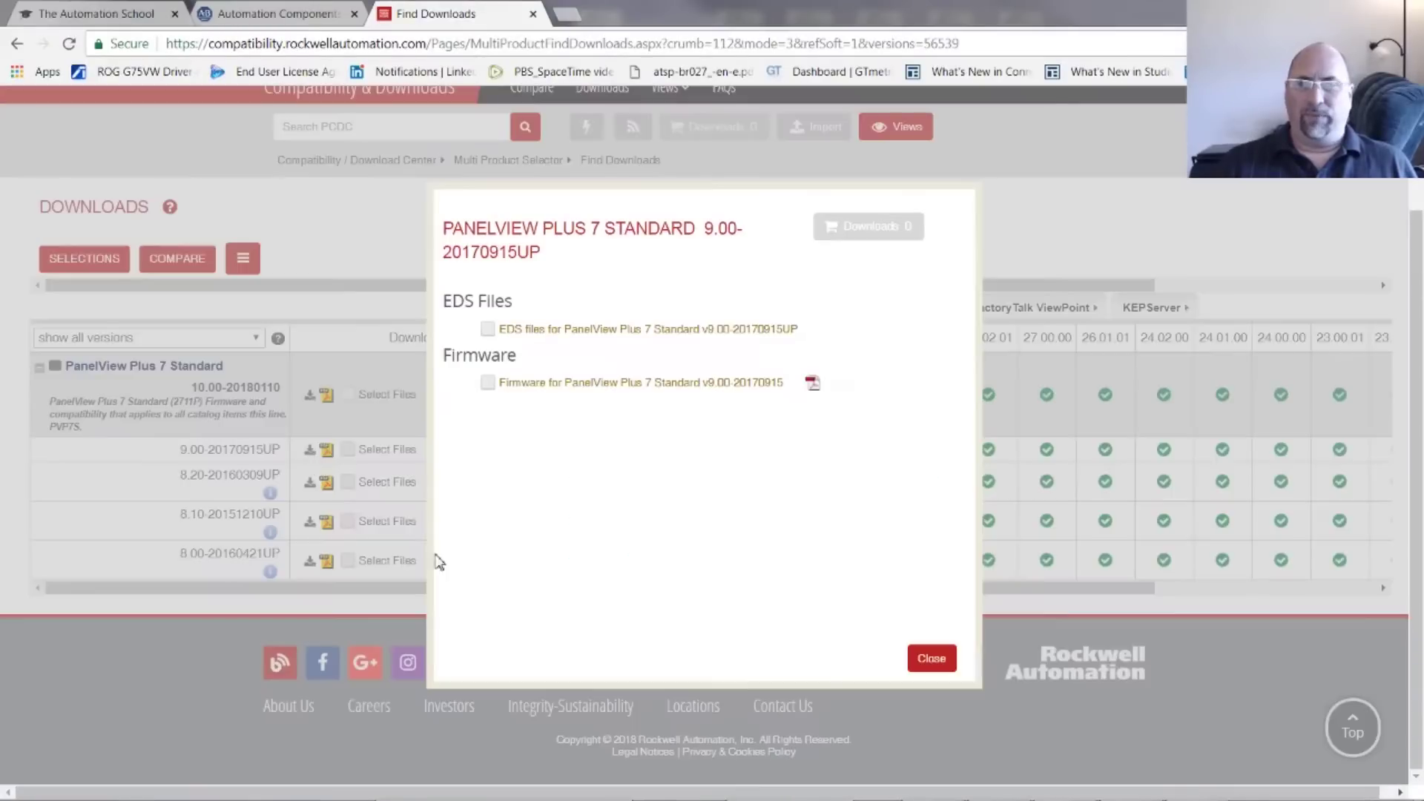
# Request the PanelView Plus 7 Standard 9.00 firmware via Direct Download
pyautogui.click(560, 392)
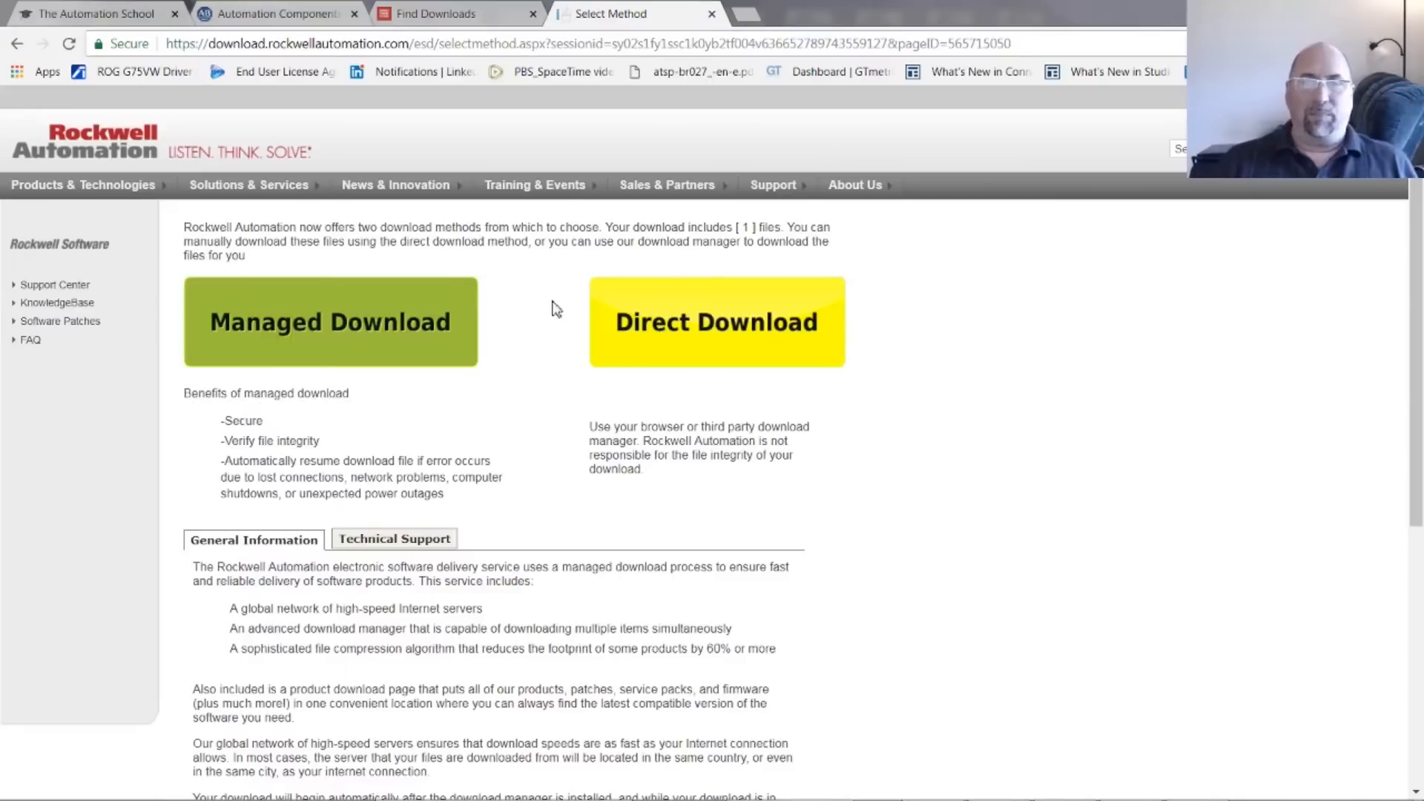
pyautogui.click(691, 335)
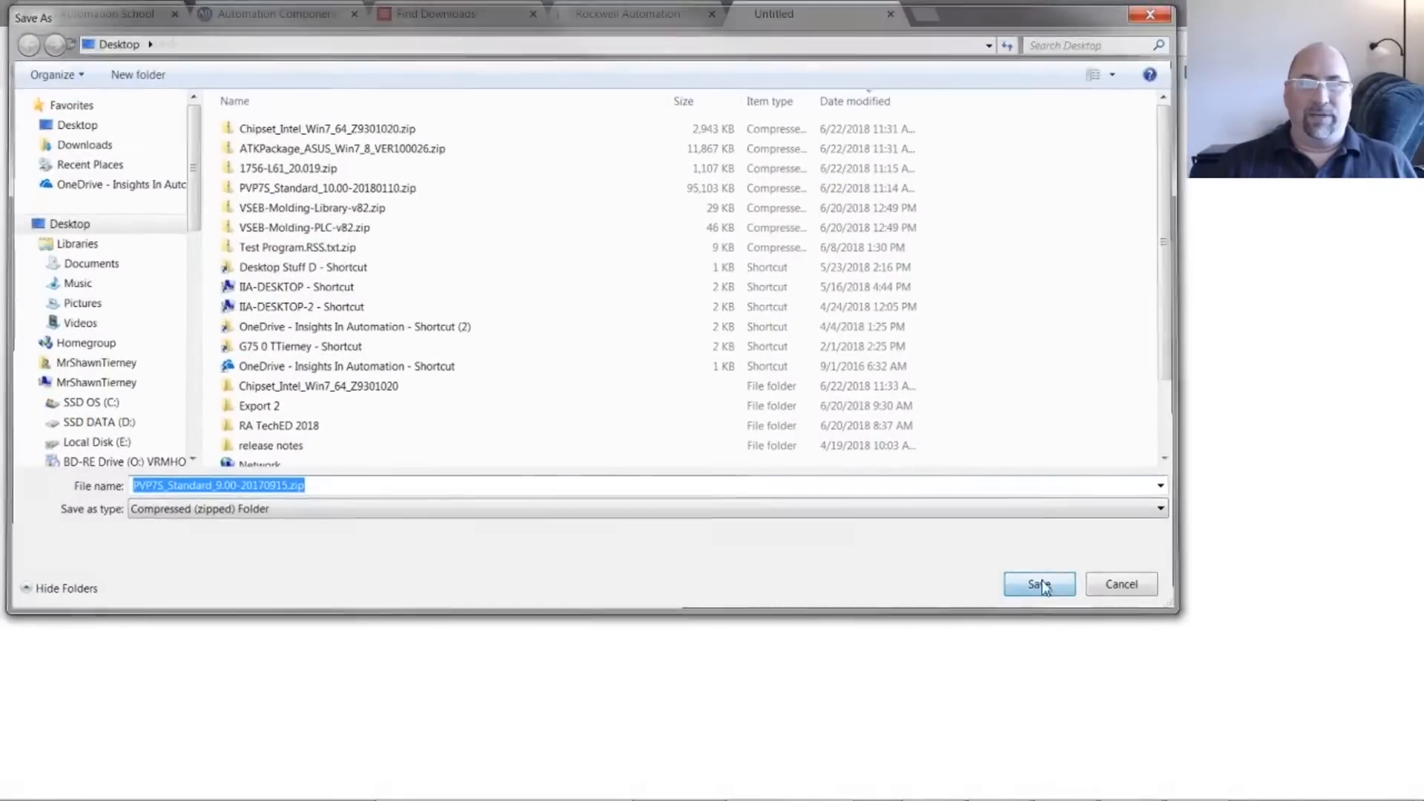
# Save the PanelView Plus 7 Standard 9.00 firmware zip to the Desktop and return to Find Downloads
pyautogui.click(1044, 588)
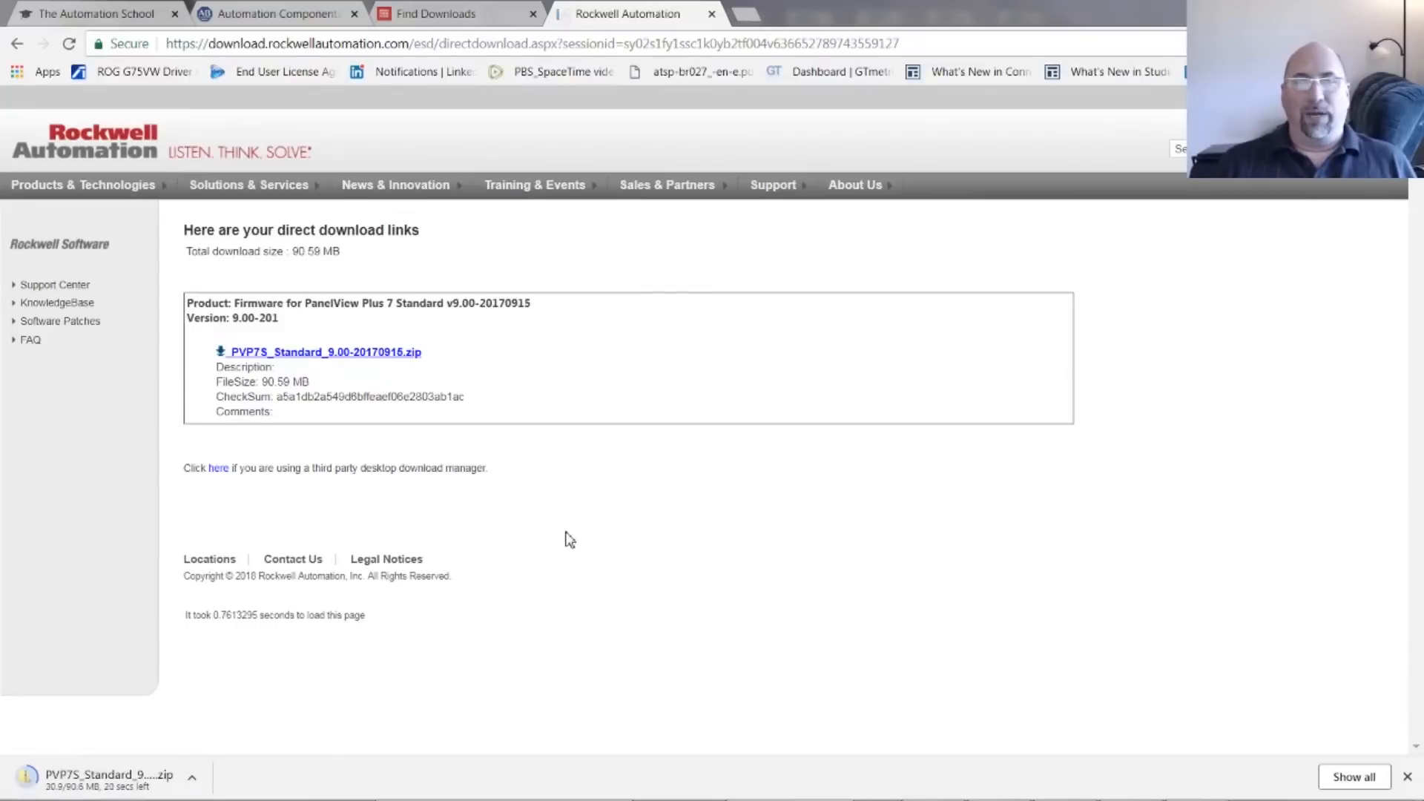
pyautogui.click(423, 15)
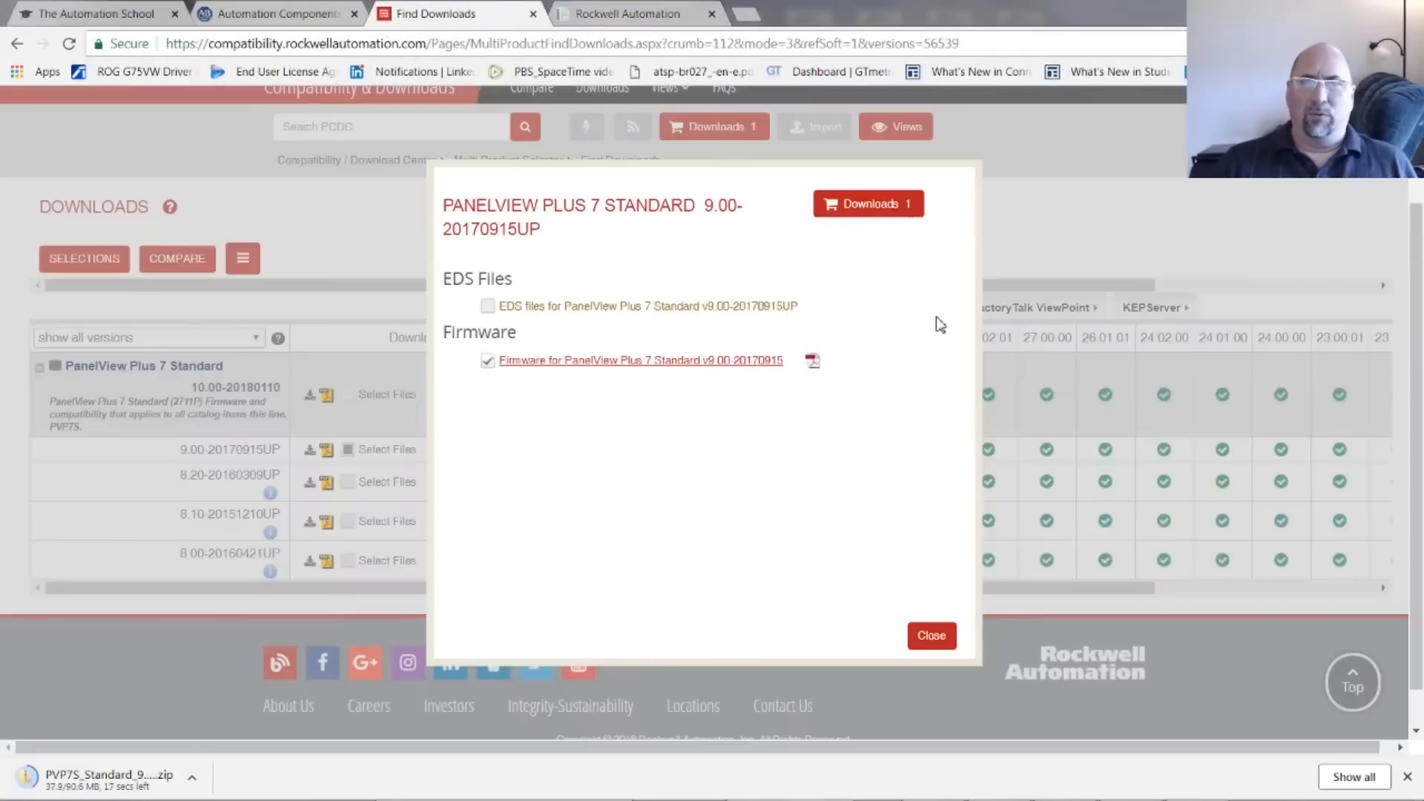
# Search PCDC for '1756-L61' and list the files for its firmware version 20.019
pyautogui.click(932, 636)
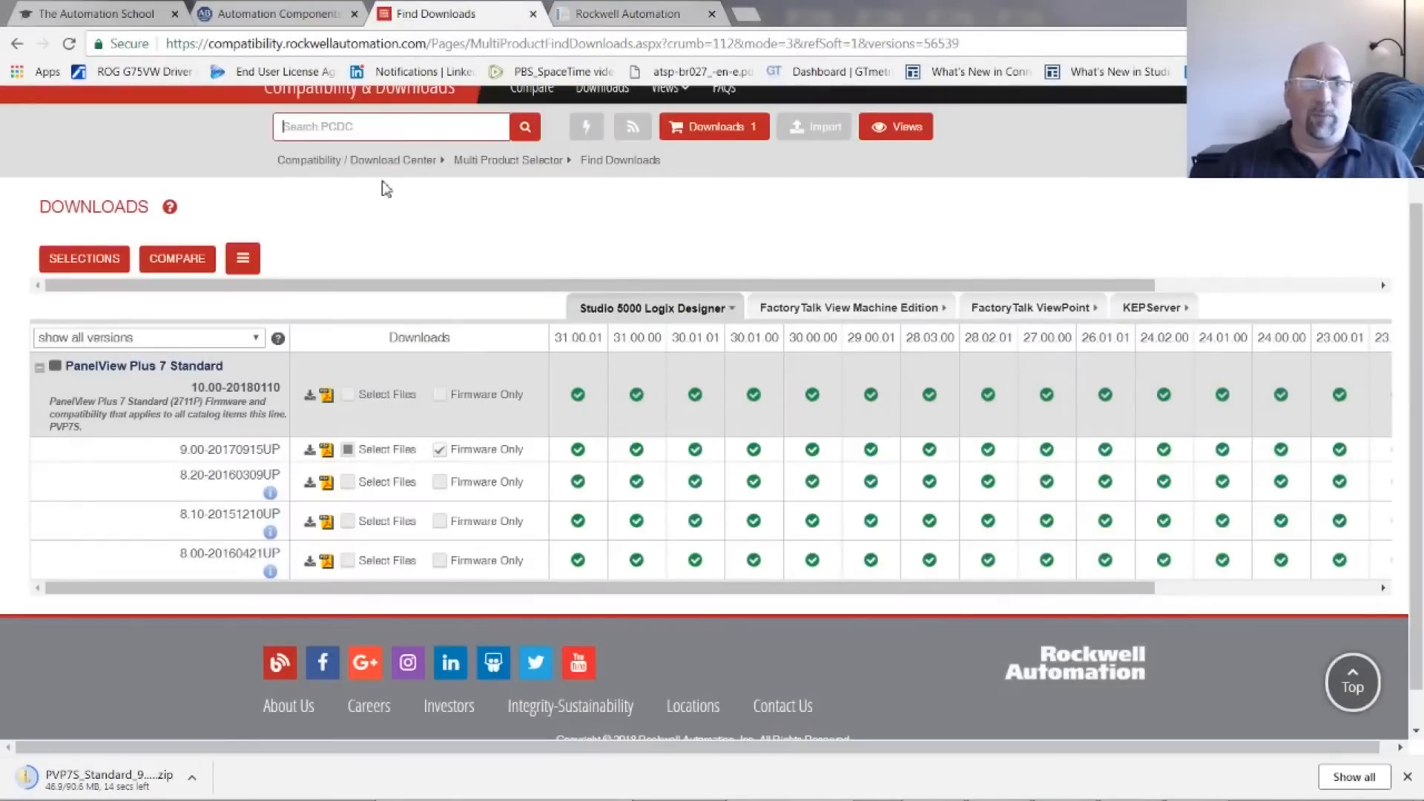
pyautogui.scroll(3, 385, 190)
pyautogui.write('1')
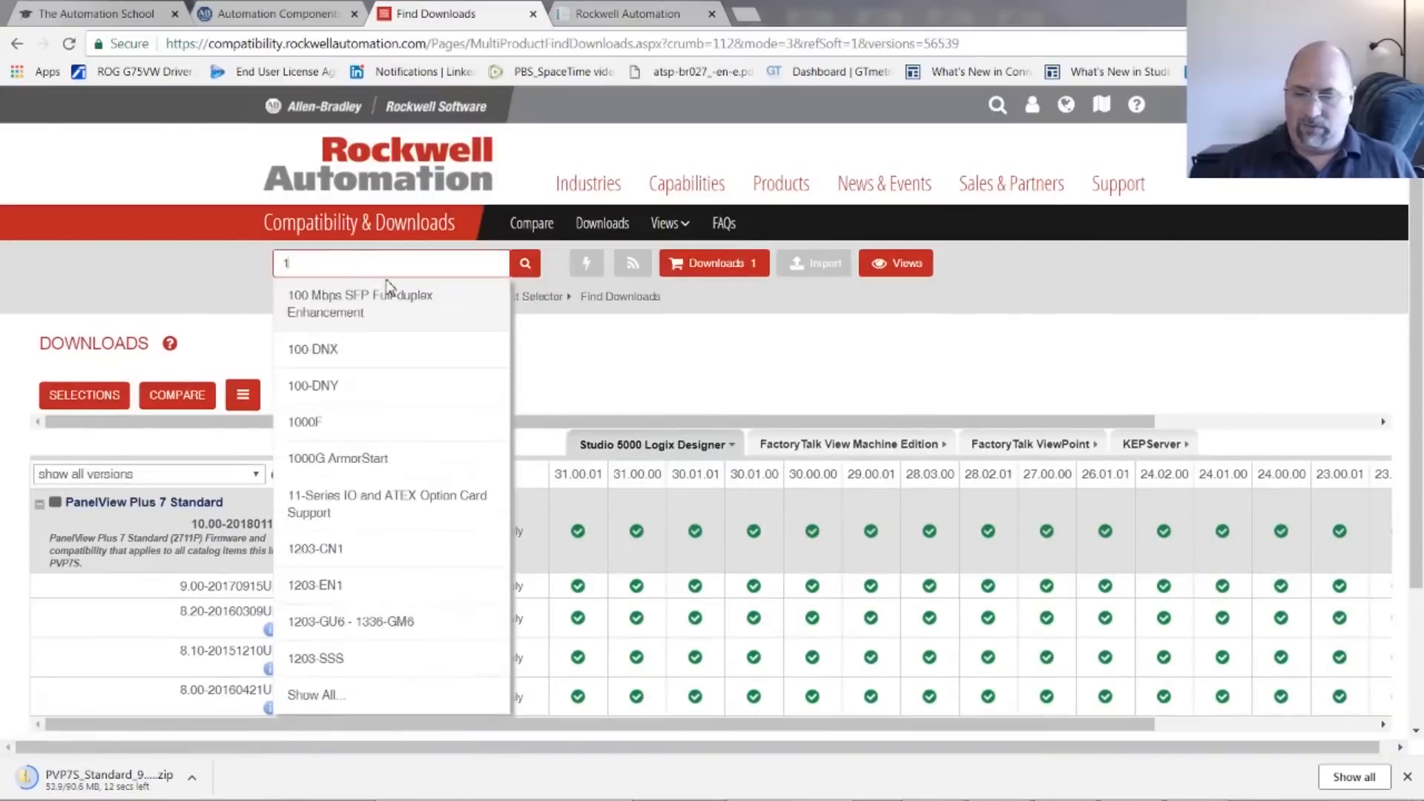
pyautogui.write('756-L')
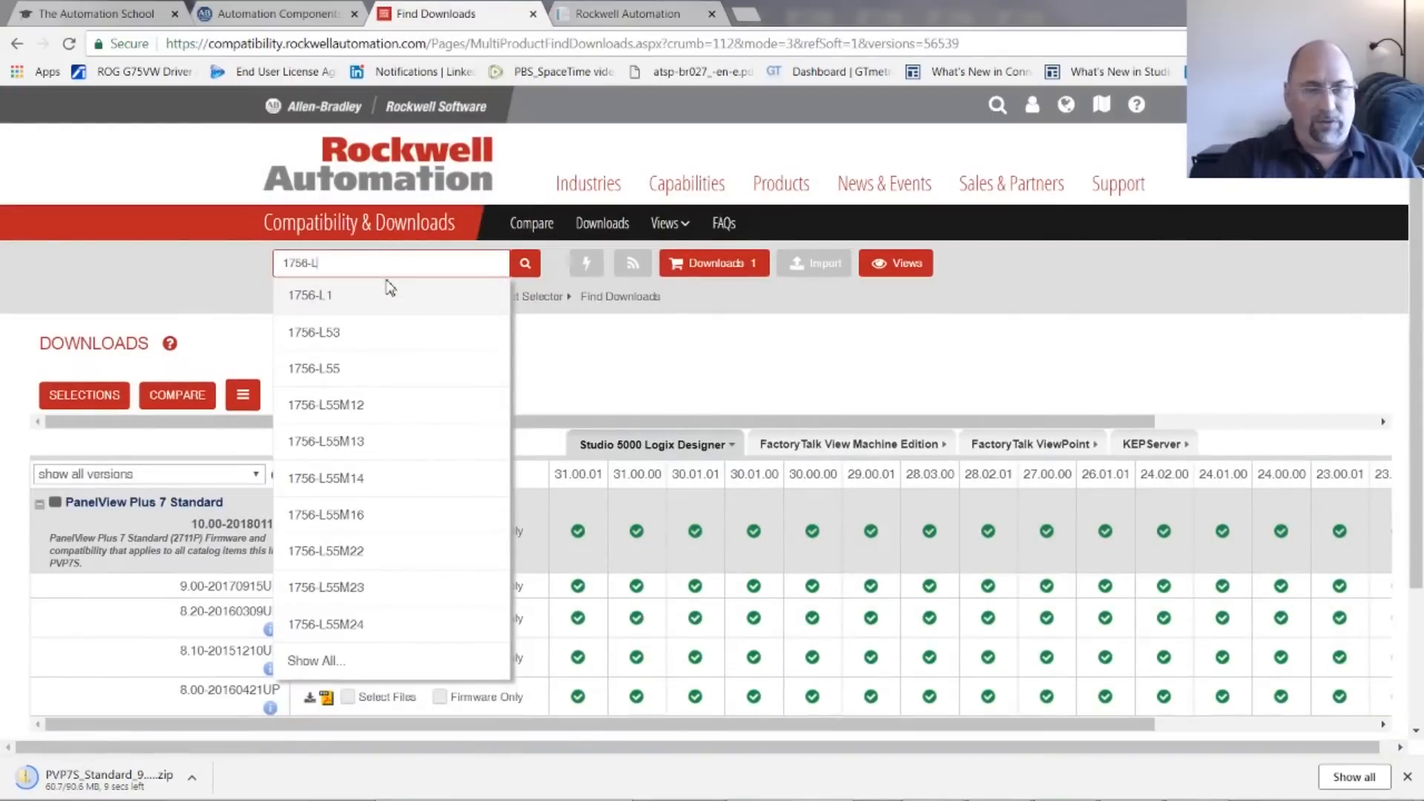
pyautogui.write('61')
pyautogui.click(367, 295)
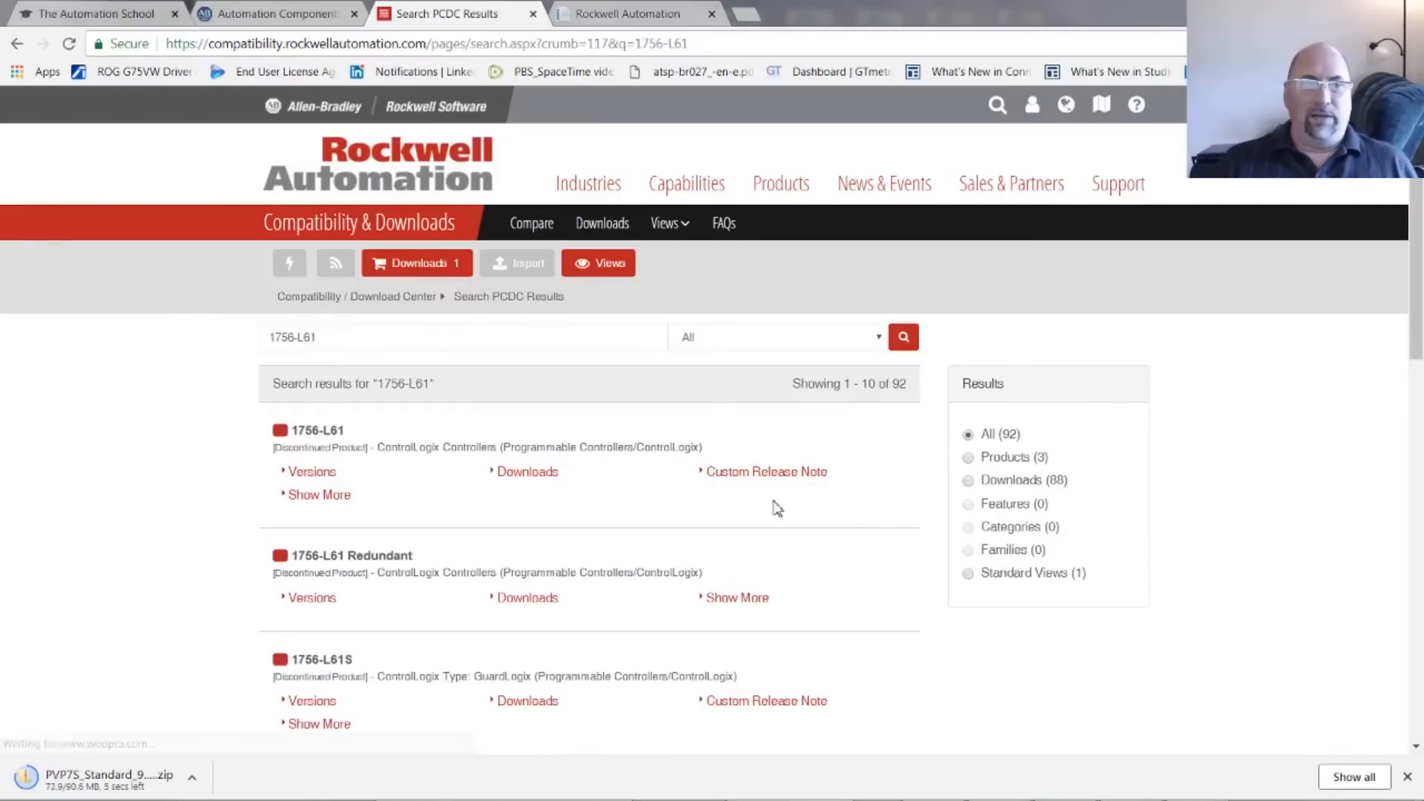
pyautogui.click(536, 475)
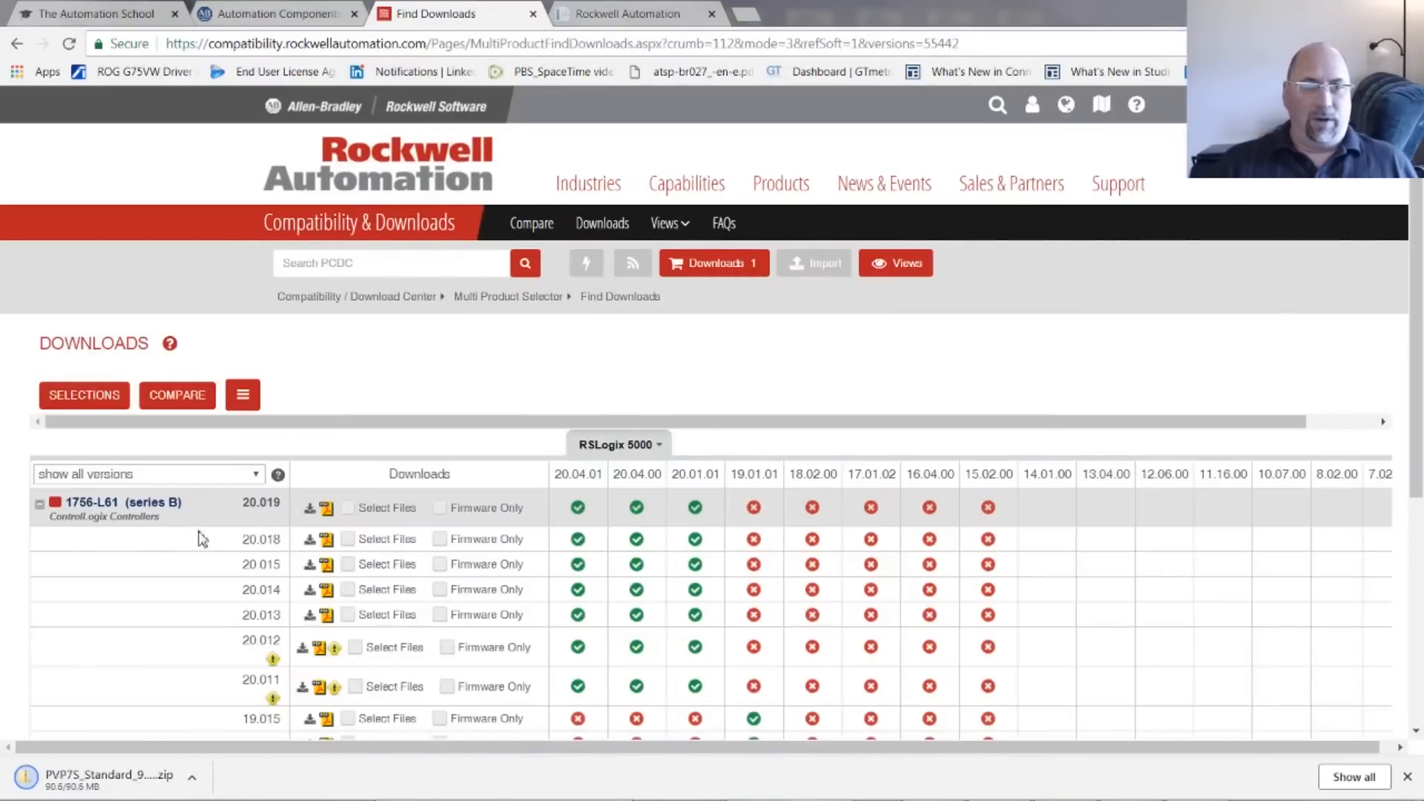
pyautogui.click(310, 507)
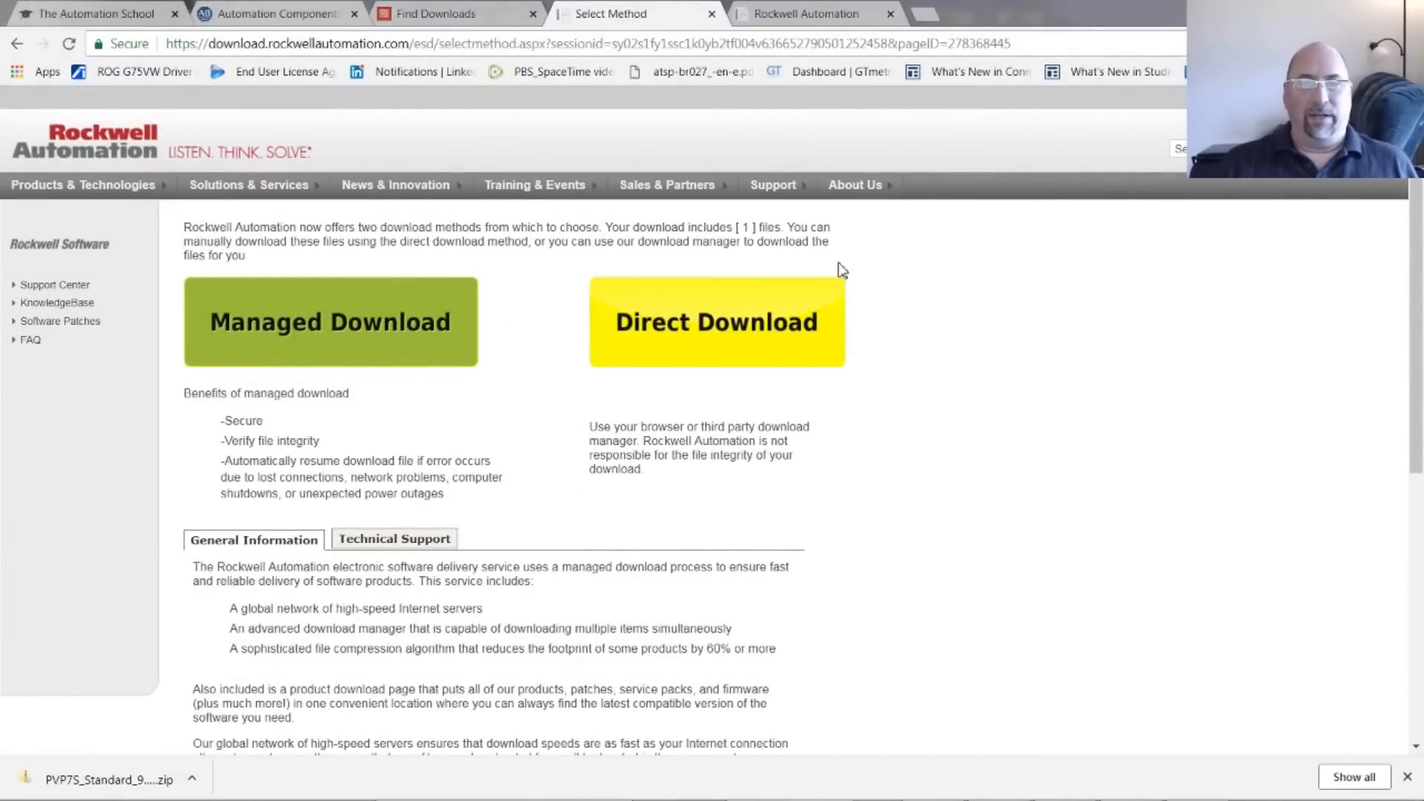
# Direct-download the 1756-L61 v20.019 firmware zip to the Desktop and return to The Automation School site
pyautogui.click(672, 350)
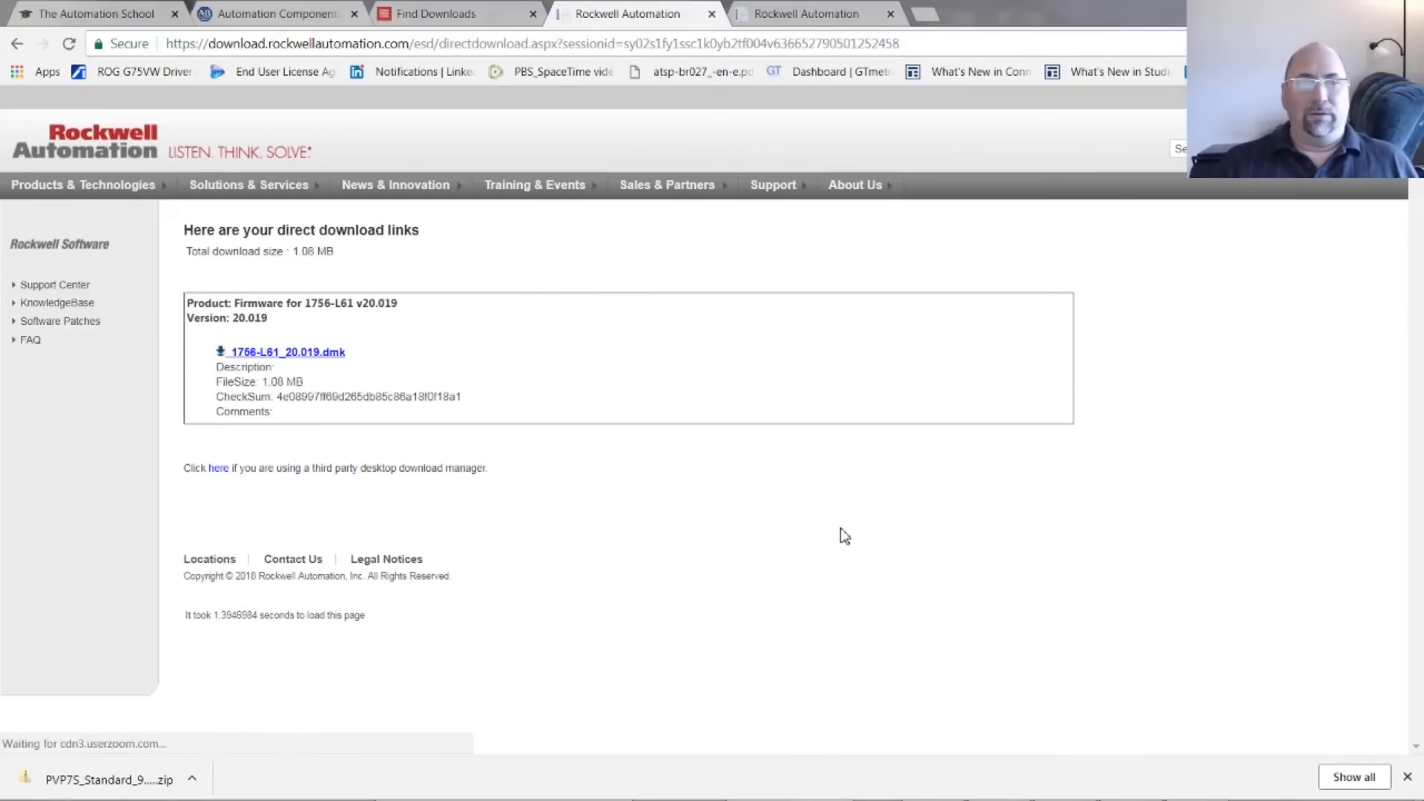
pyautogui.click(289, 353)
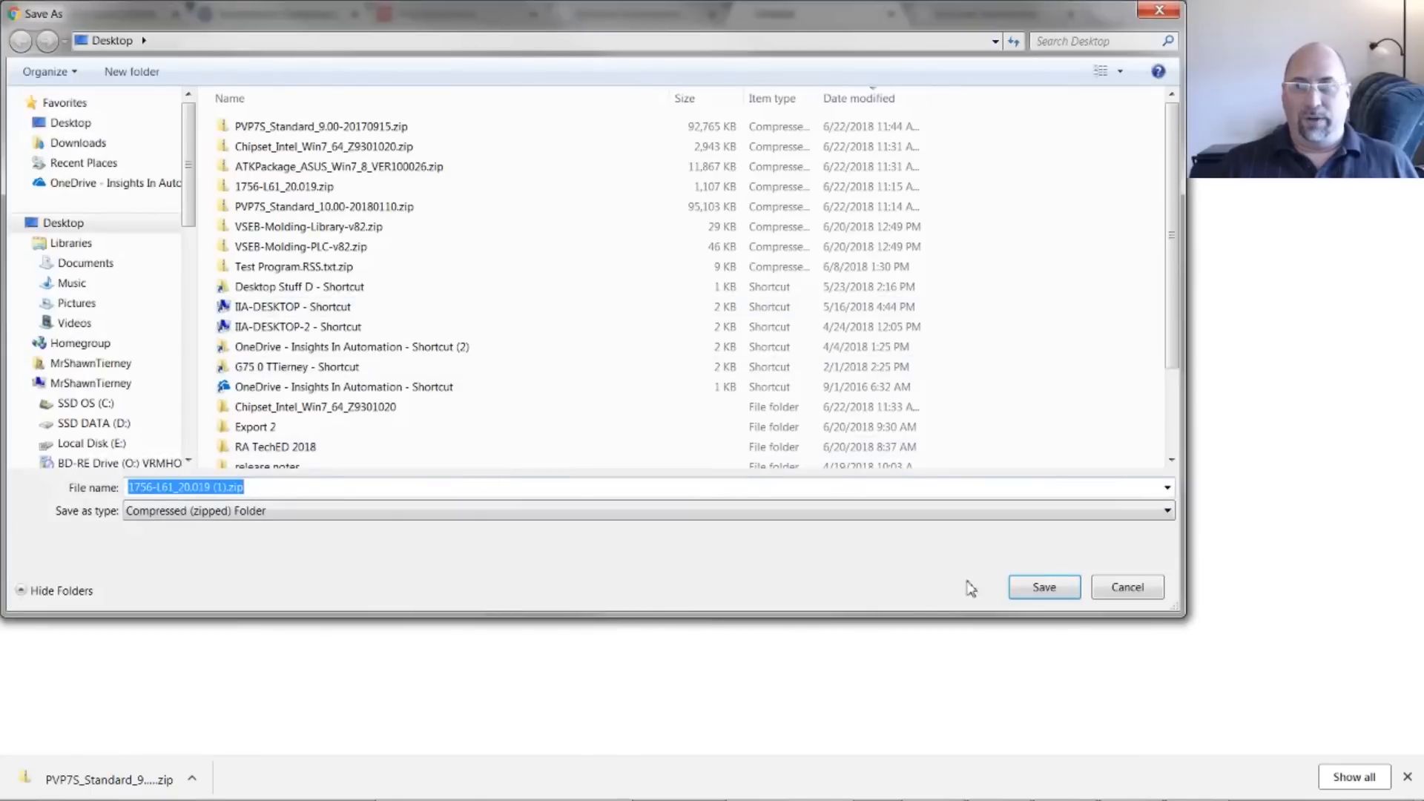
pyautogui.click(1044, 588)
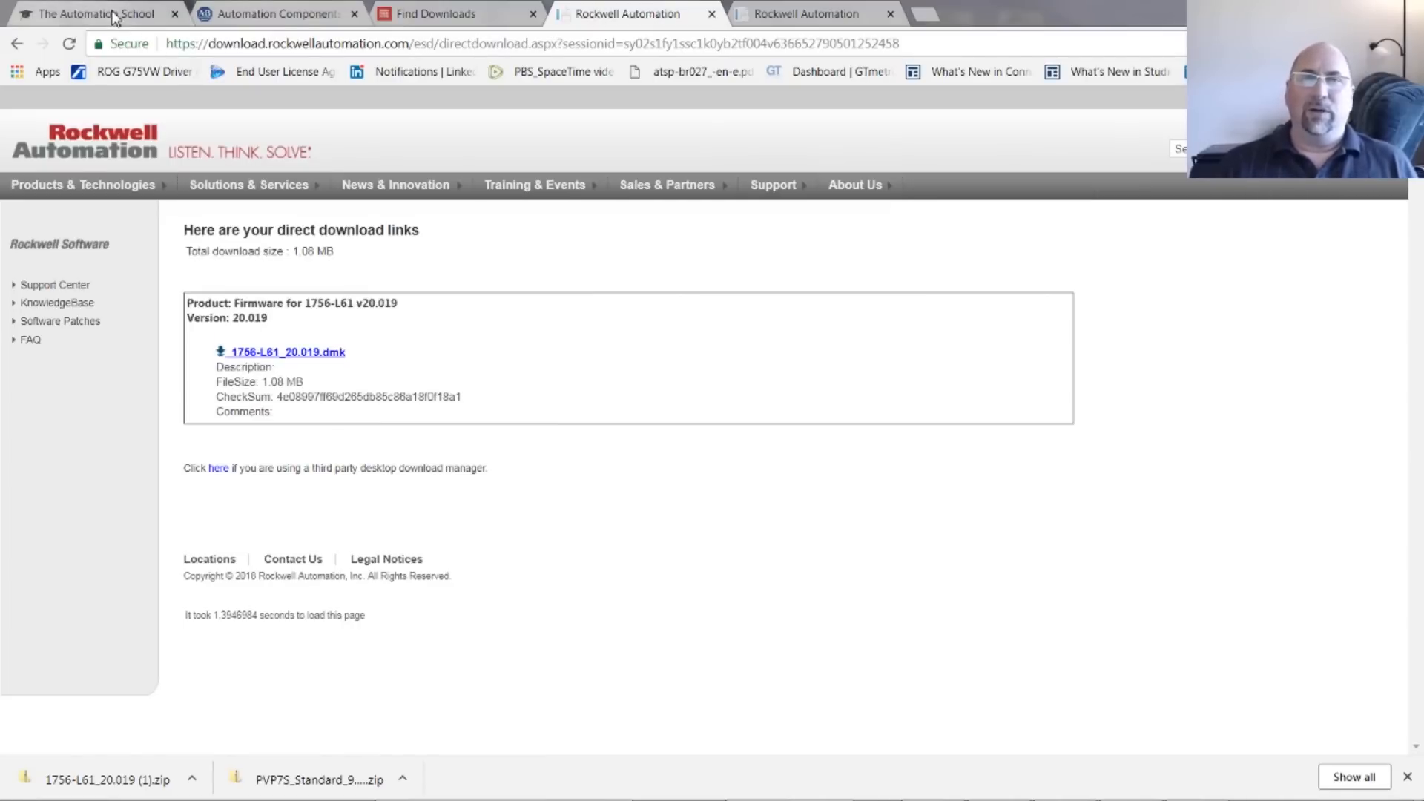
pyautogui.click(115, 14)
pyautogui.scroll(-5, 779, 526)
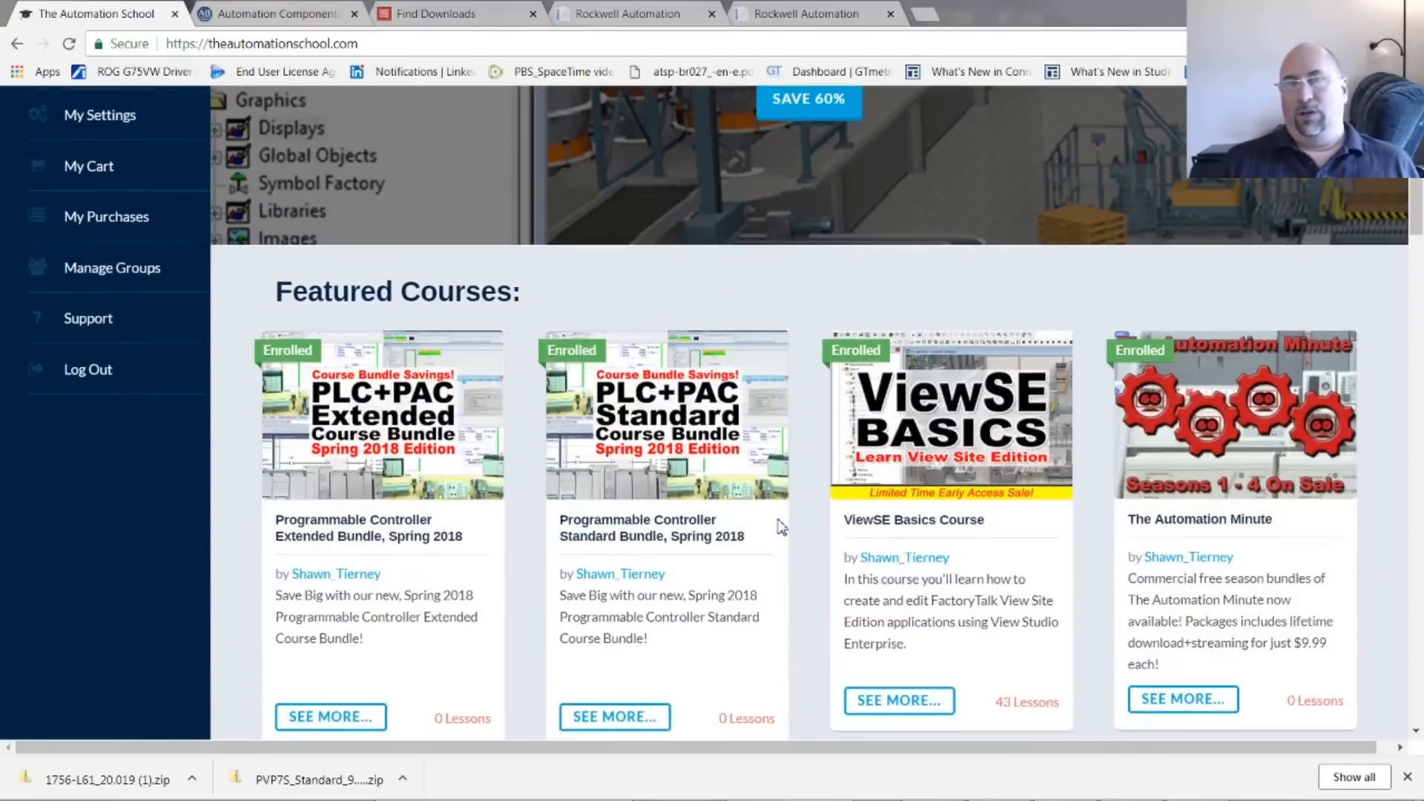
pyautogui.scroll(-3, 779, 525)
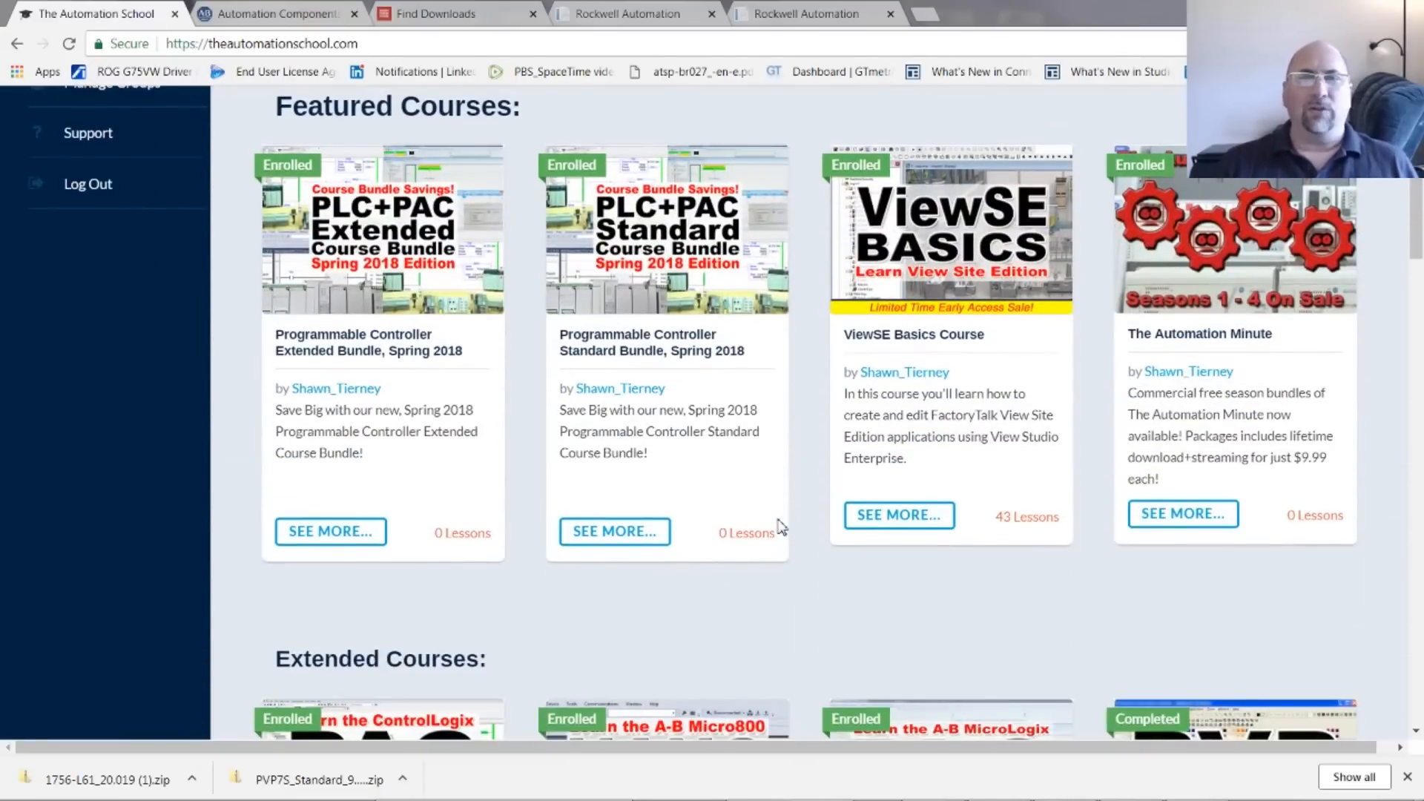
pyautogui.scroll(-5, 779, 526)
pyautogui.scroll(-3, 810, 569)
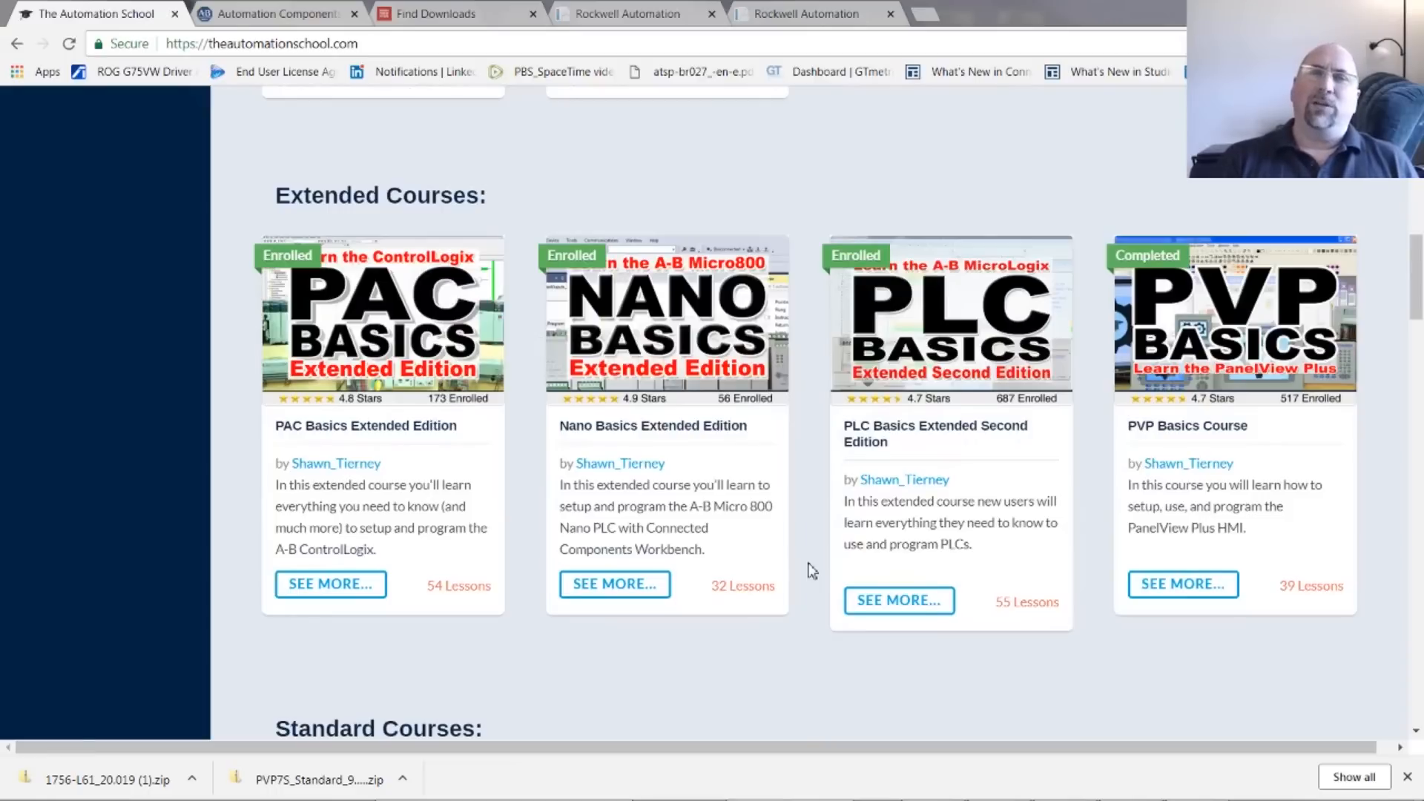
pyautogui.scroll(-4, 813, 575)
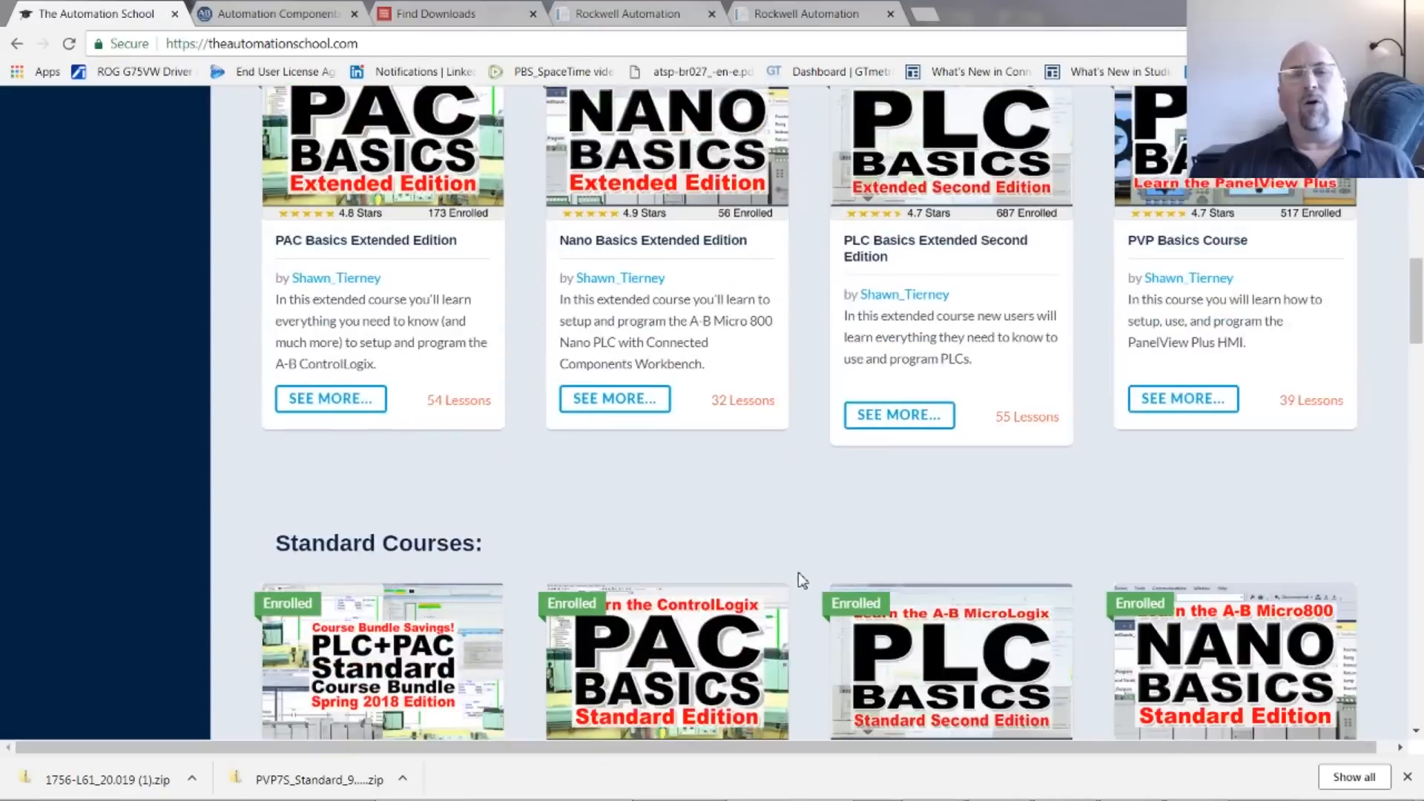
pyautogui.scroll(-4, 802, 579)
pyautogui.scroll(-2, 799, 591)
pyautogui.scroll(-3, 798, 593)
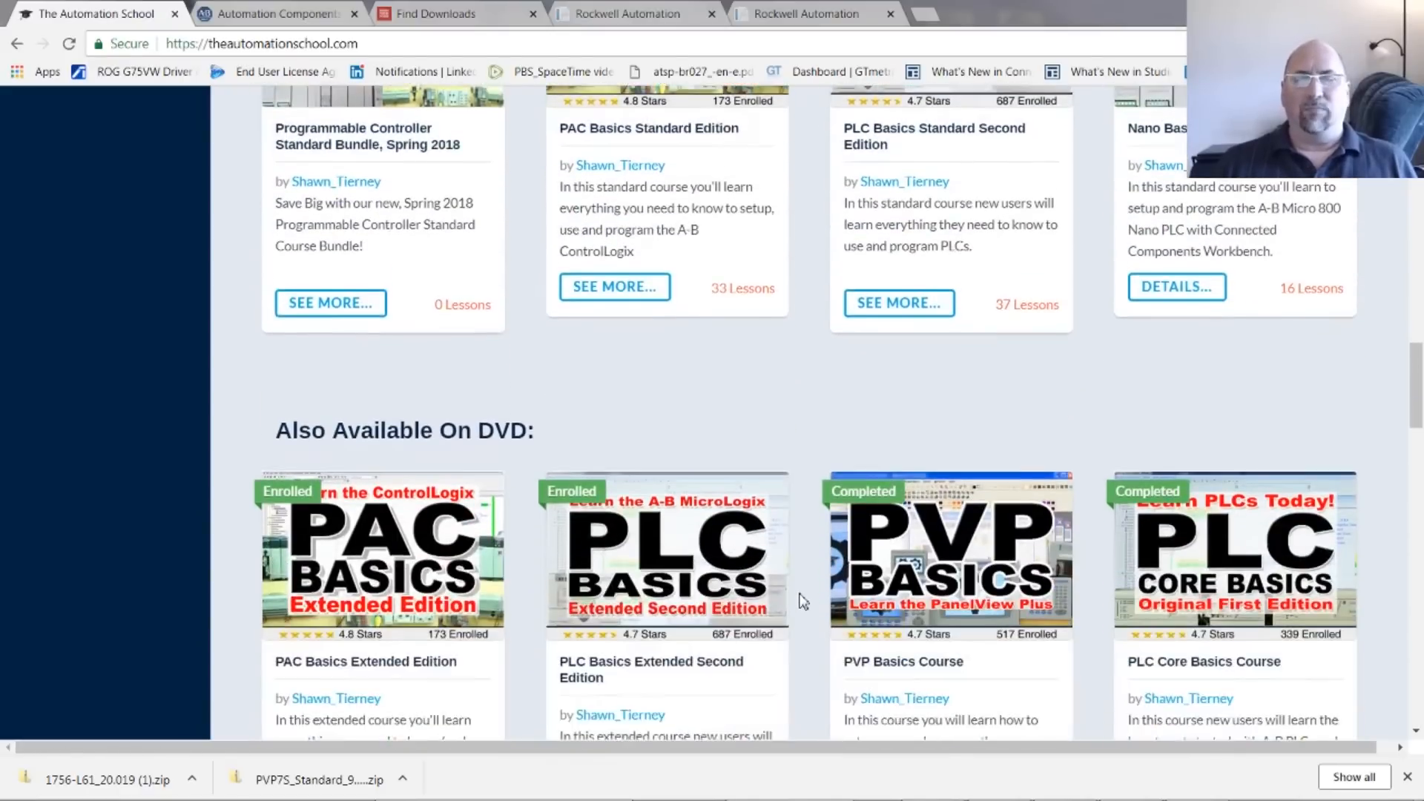
pyautogui.scroll(-2, 798, 594)
pyautogui.scroll(-2, 799, 597)
pyautogui.scroll(-2, 801, 602)
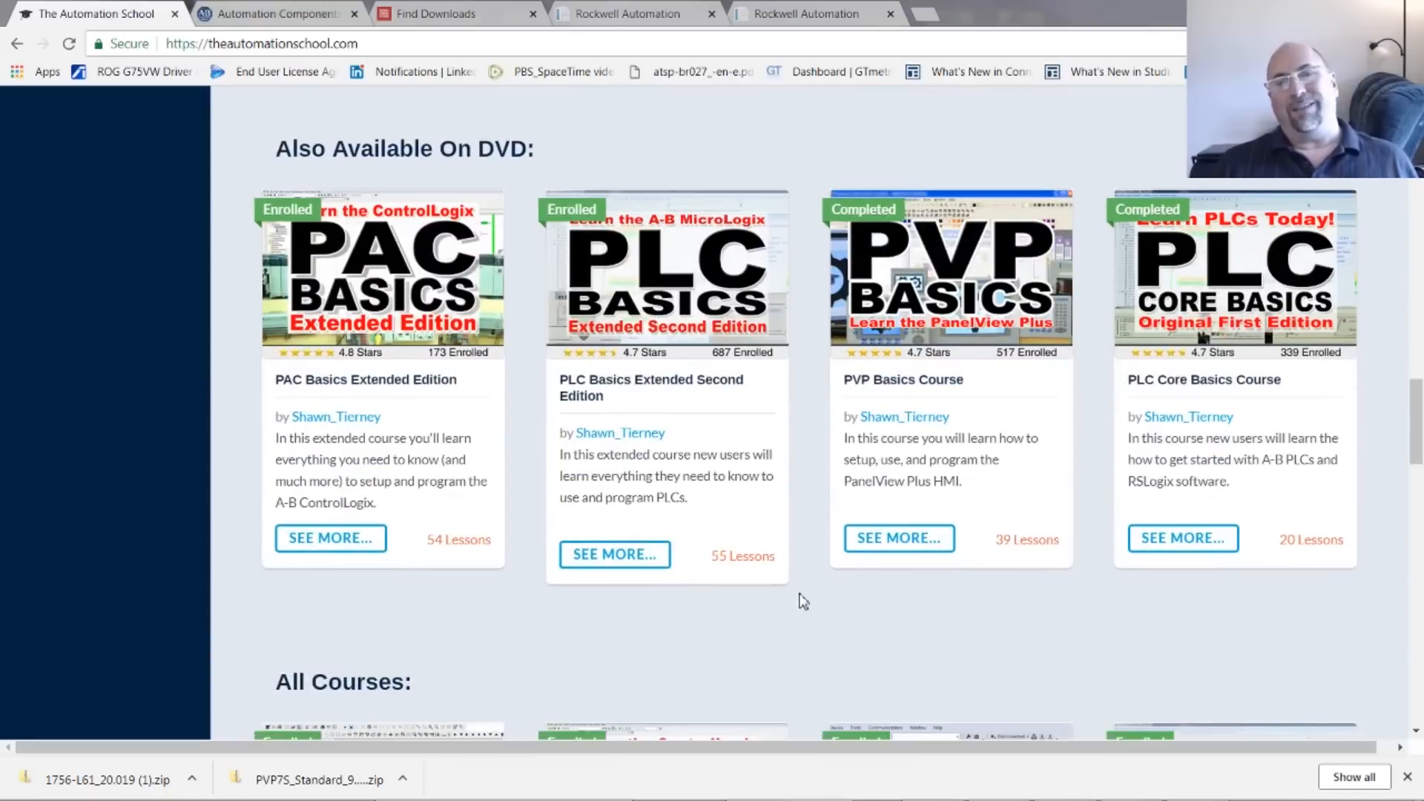